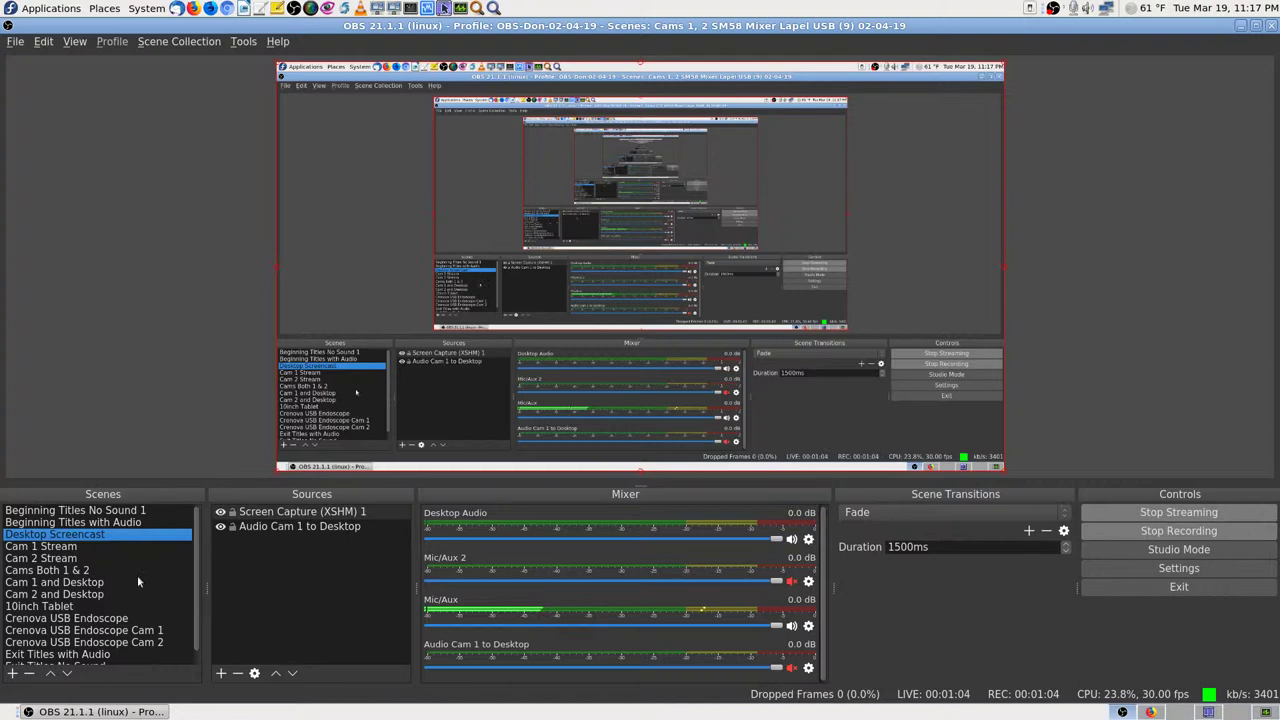
# Bring Firefox forward and turn on the Bookmarks Toolbar.
pyautogui.click(1150, 712)
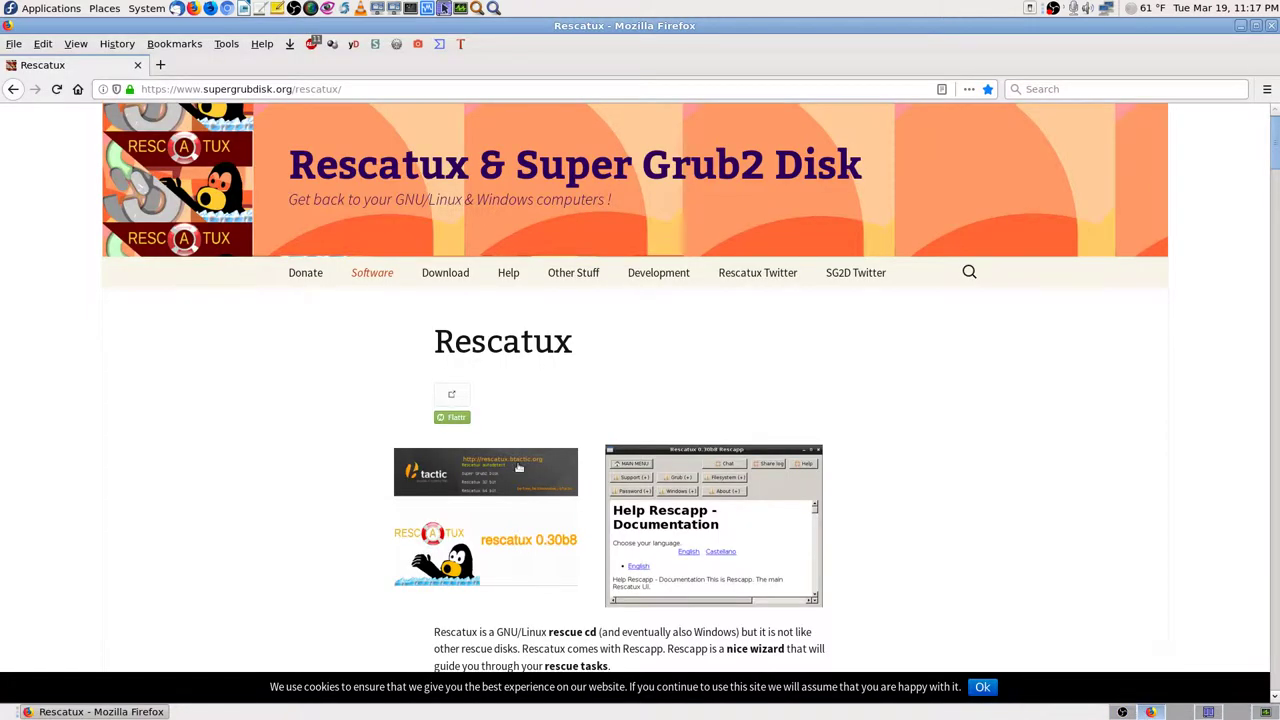
pyautogui.rightClick(678, 58)
pyautogui.click(725, 121)
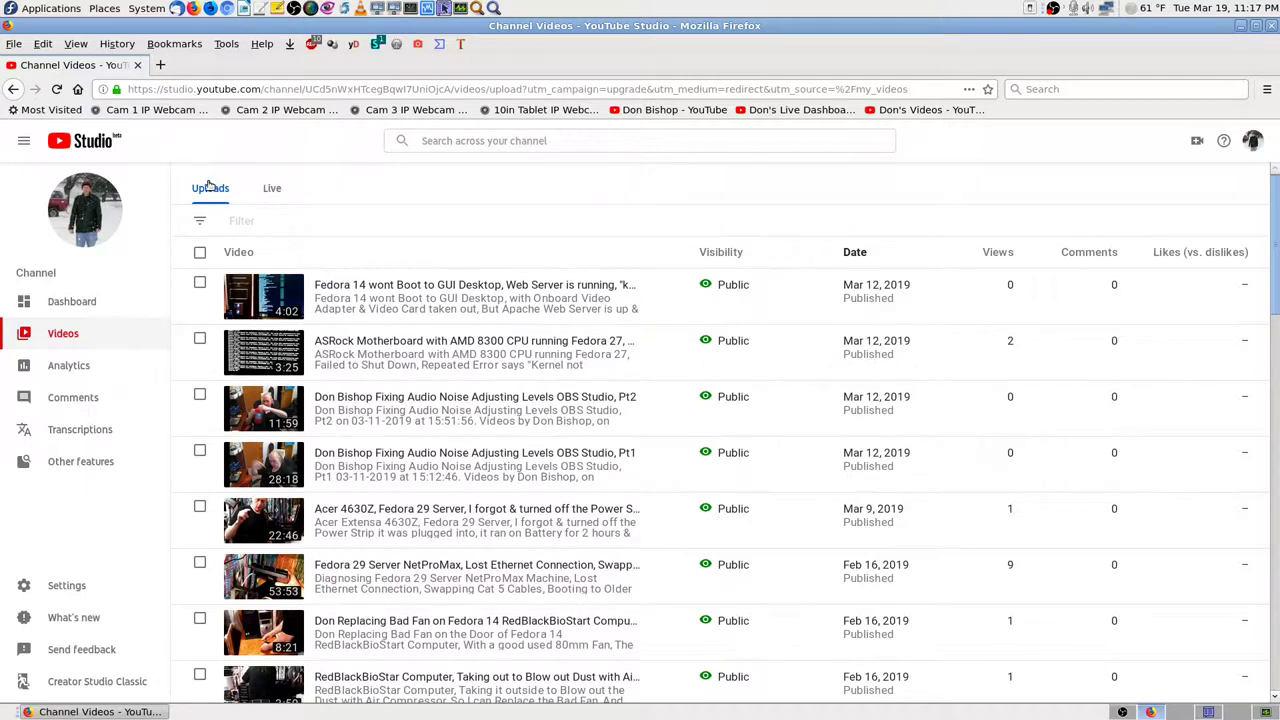
# Show the channel's Live tab listing the upcoming stream and replays.
pyautogui.click(272, 189)
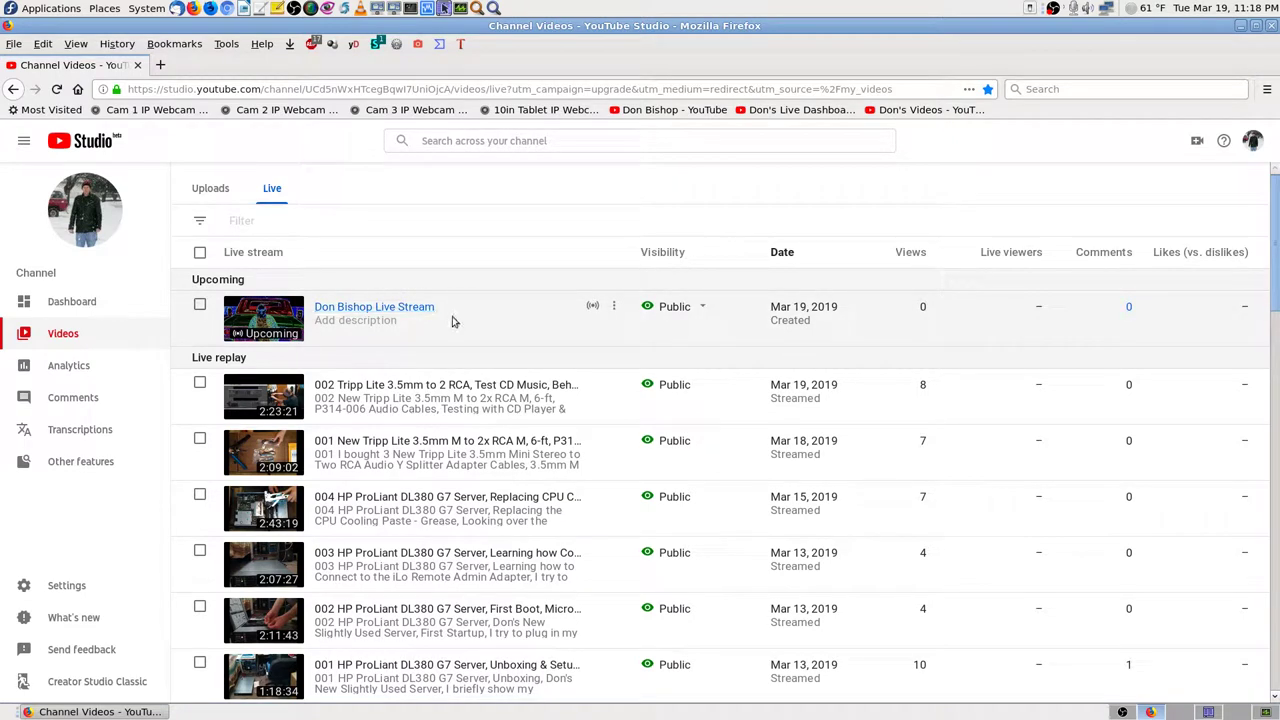
pyautogui.moveTo(447, 508)
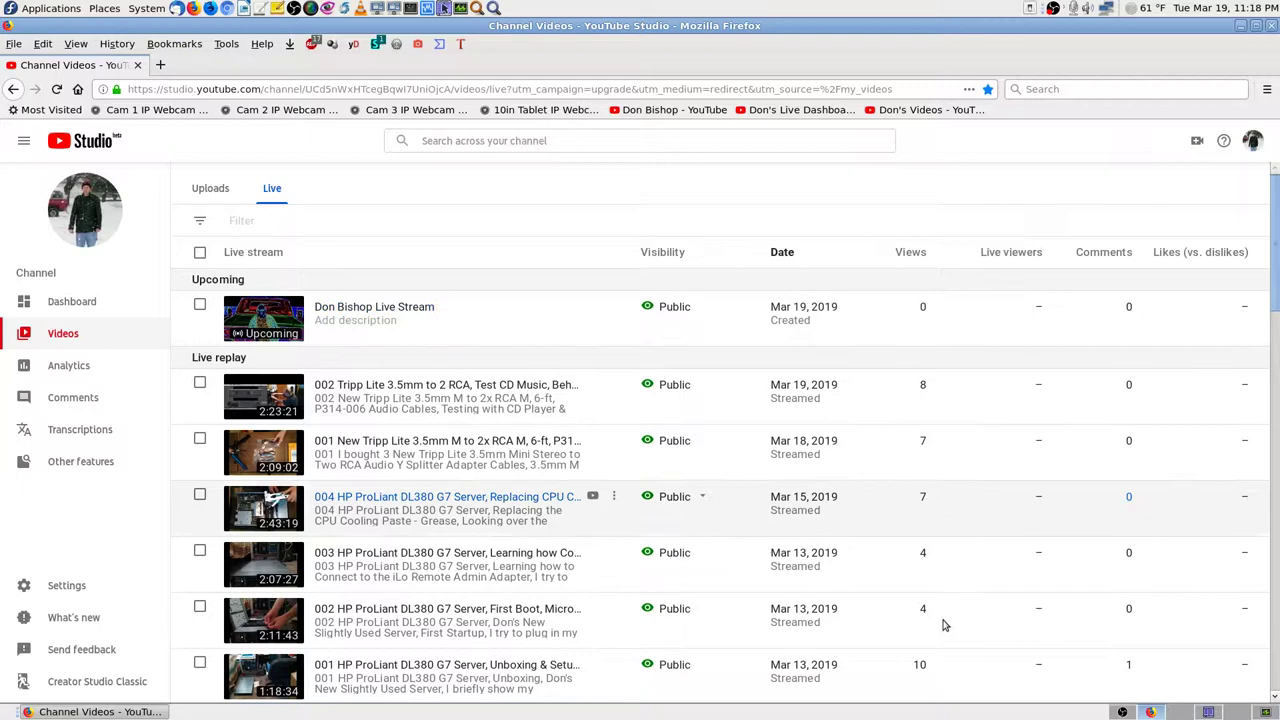
# Switch to Krusader showing the OBS streamed-videos folder with three recordings.
pyautogui.click(1190, 711)
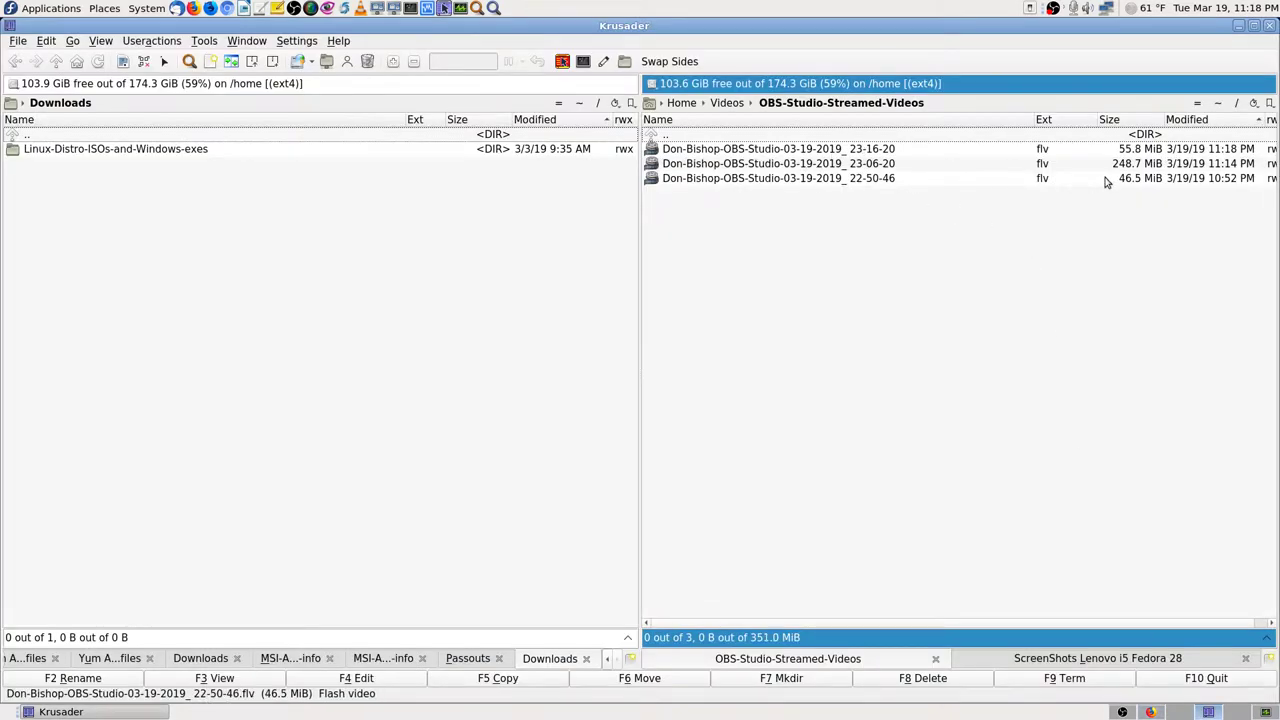
# Switch back to Firefox's YouTube Studio Live list with six replays.
pyautogui.click(1150, 712)
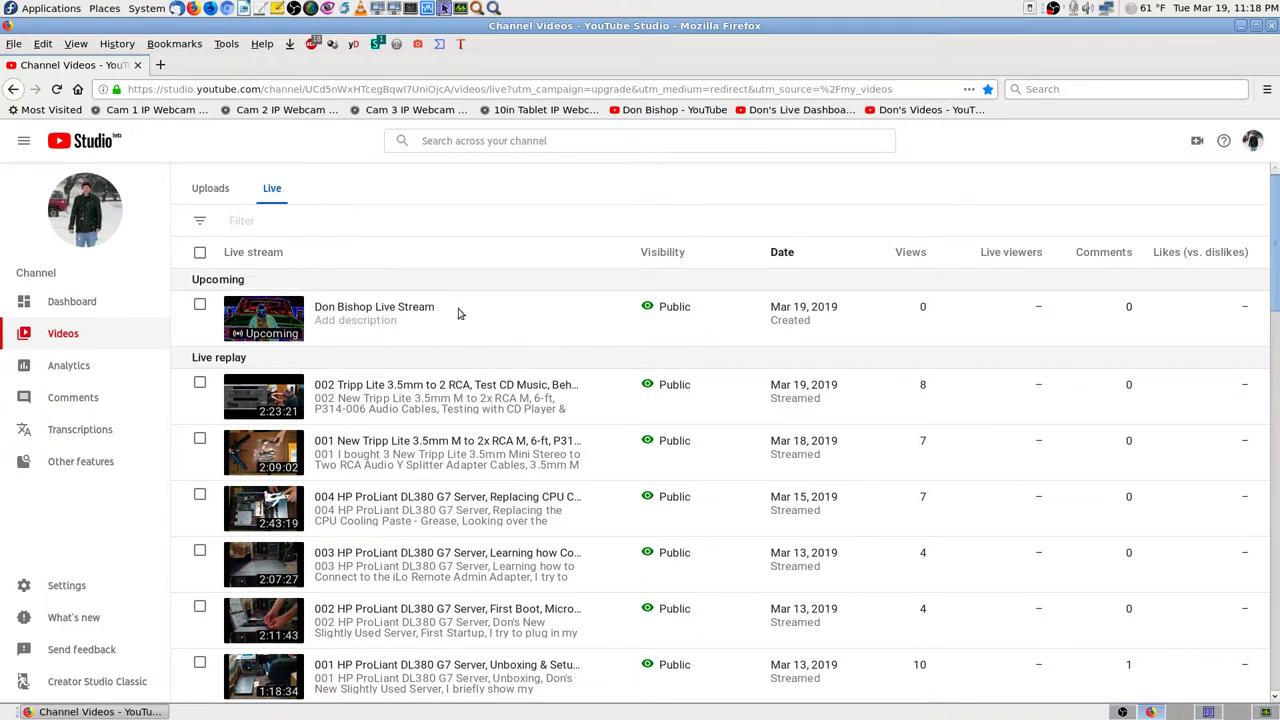
pyautogui.moveTo(394, 310)
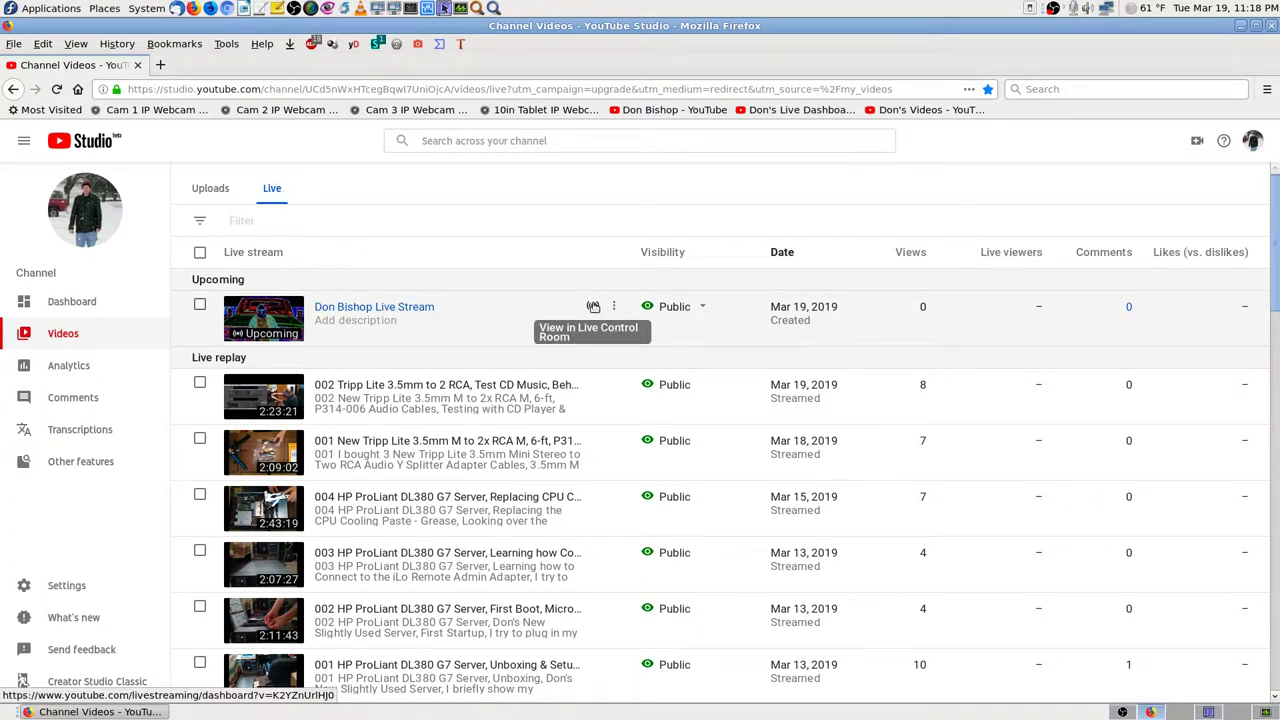
pyautogui.click(393, 308)
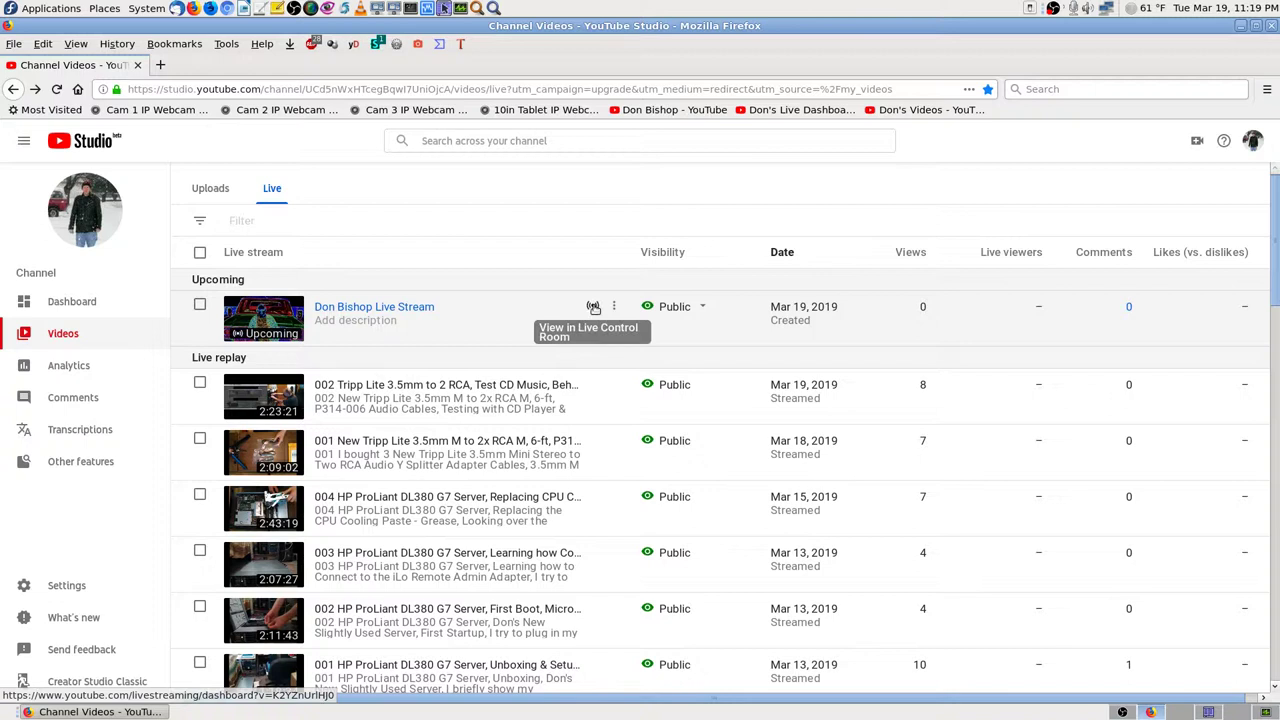
pyautogui.moveTo(614, 306)
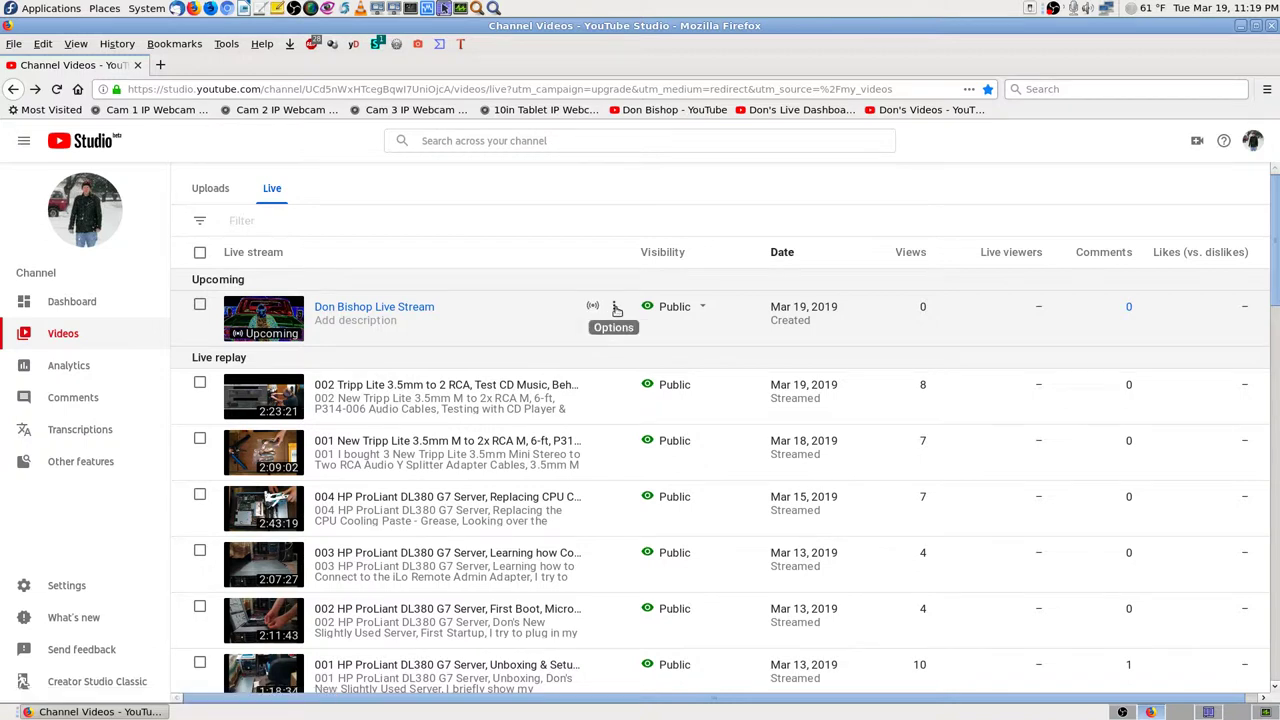
pyautogui.click(616, 310)
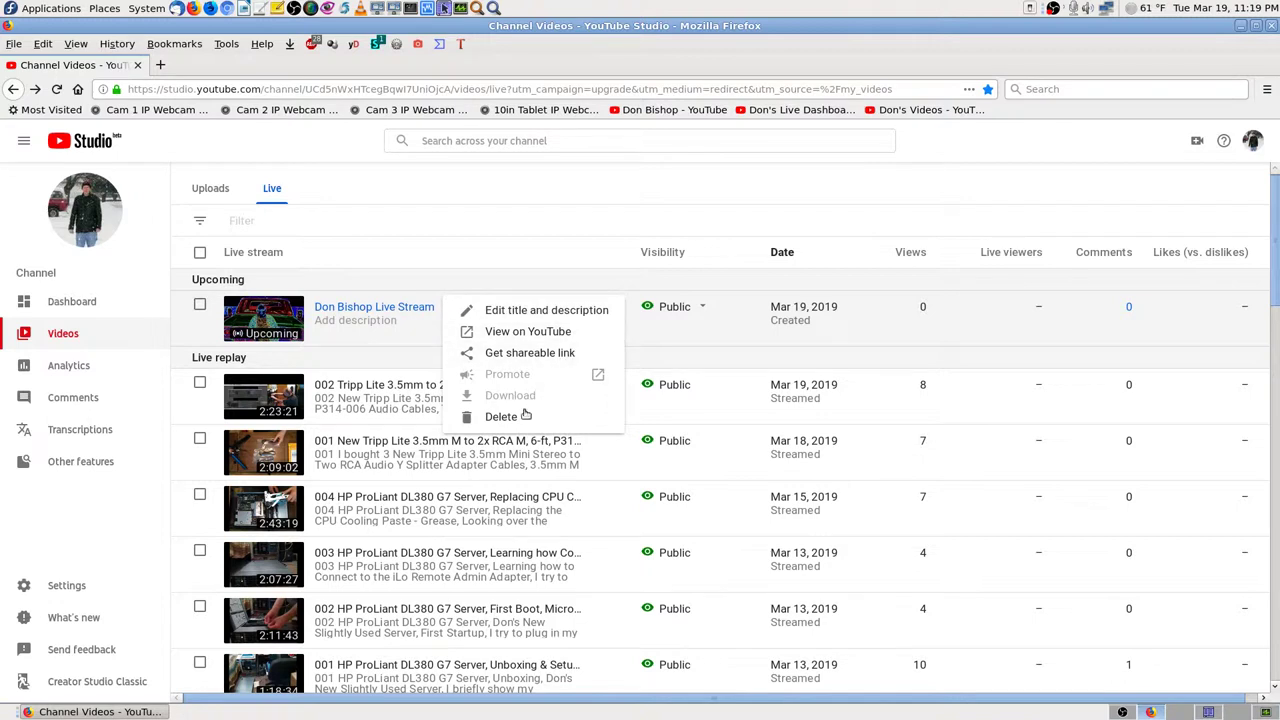
pyautogui.click(590, 234)
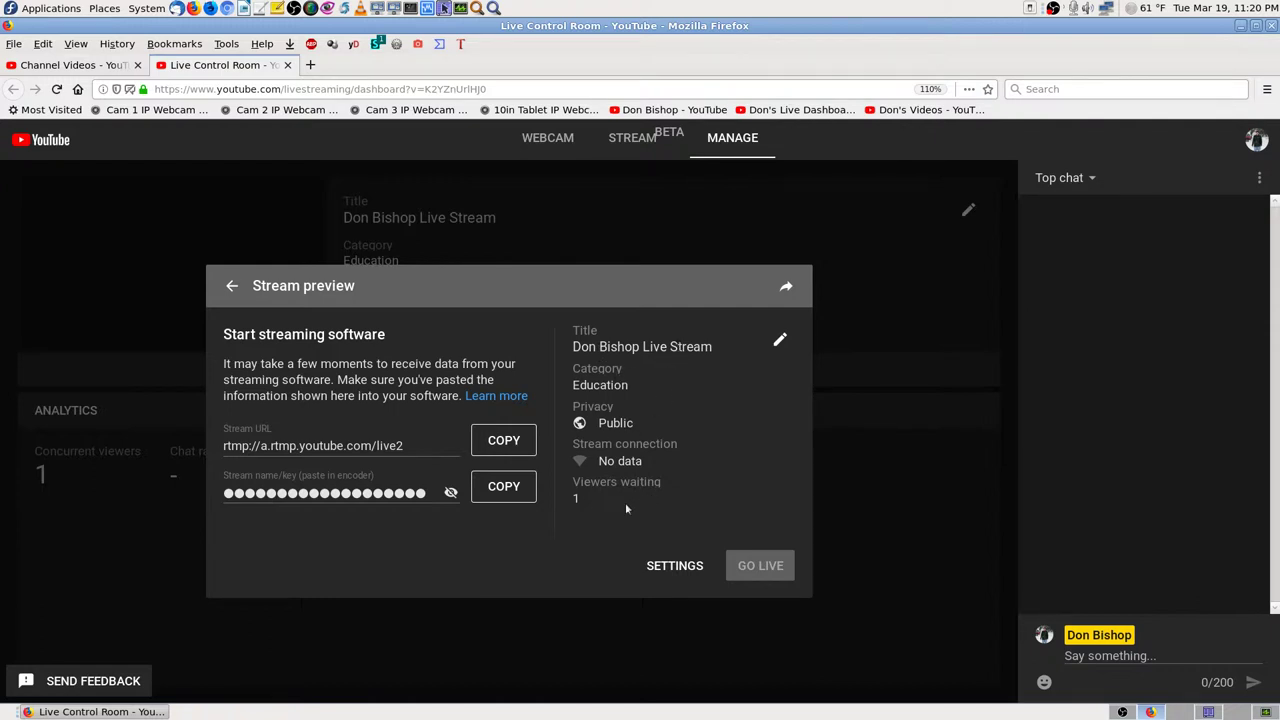
# View the stream settings' Details section: embedding allowed, age restriction off.
pyautogui.click(675, 565)
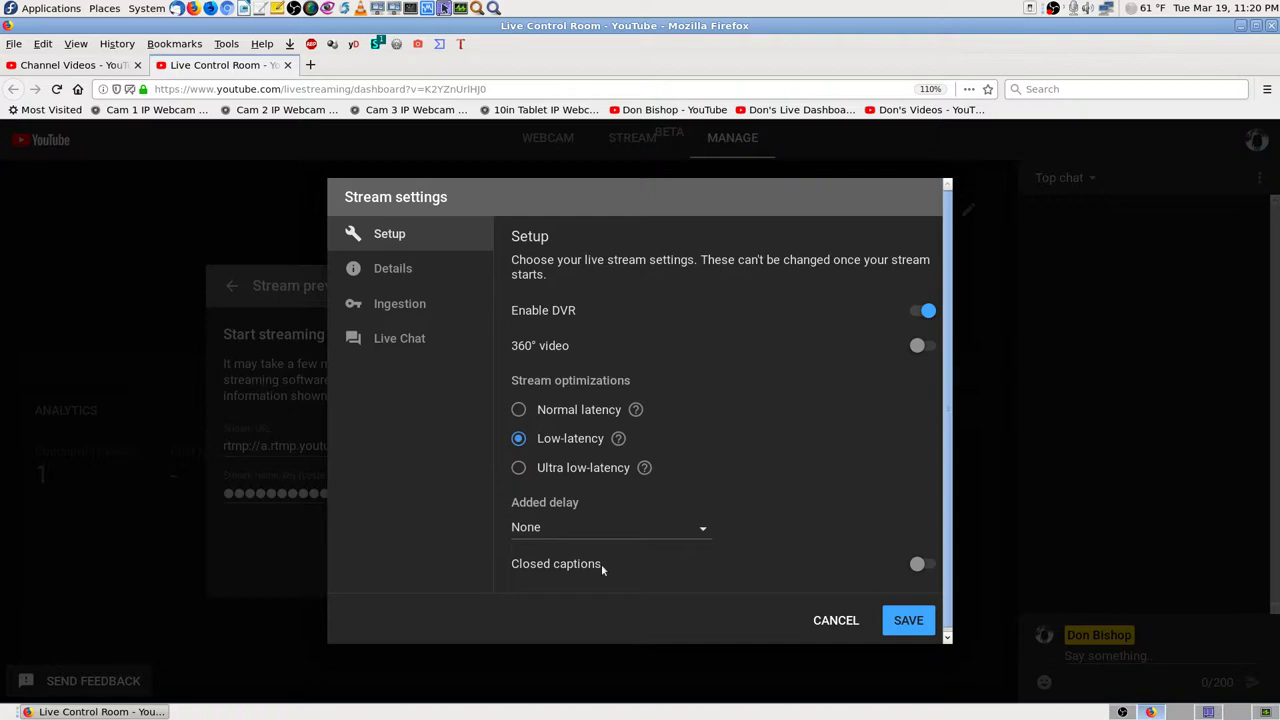
pyautogui.click(408, 272)
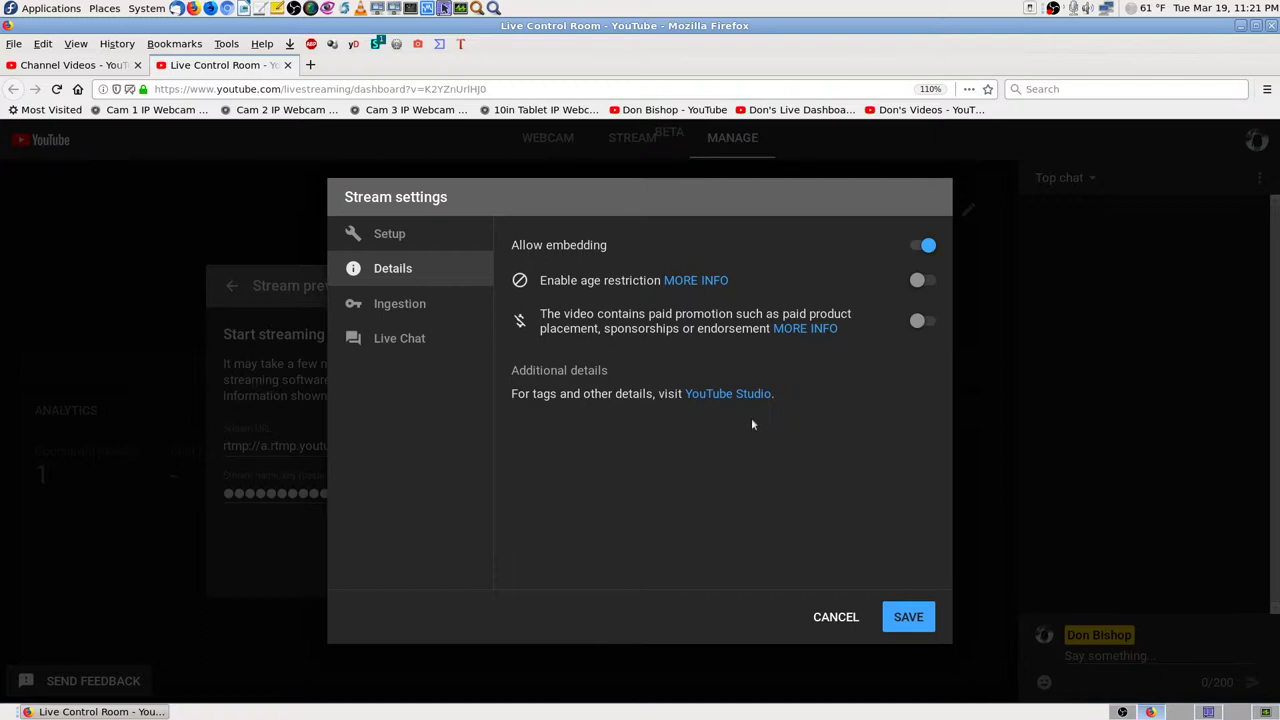
# Screenshot the Ingestion stream URL, backup URL and key, glance at live chat, return.
pyautogui.click(396, 306)
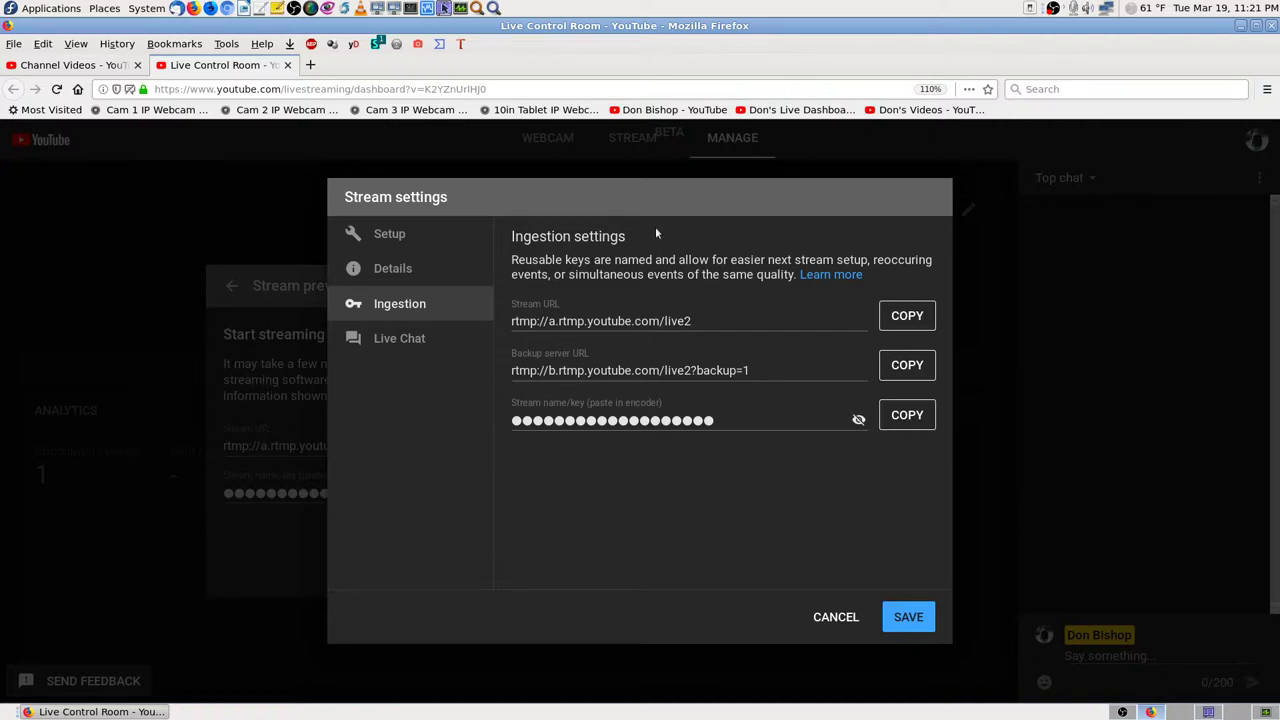
pyautogui.press('Print')
pyautogui.press('Return')
pyautogui.click(401, 343)
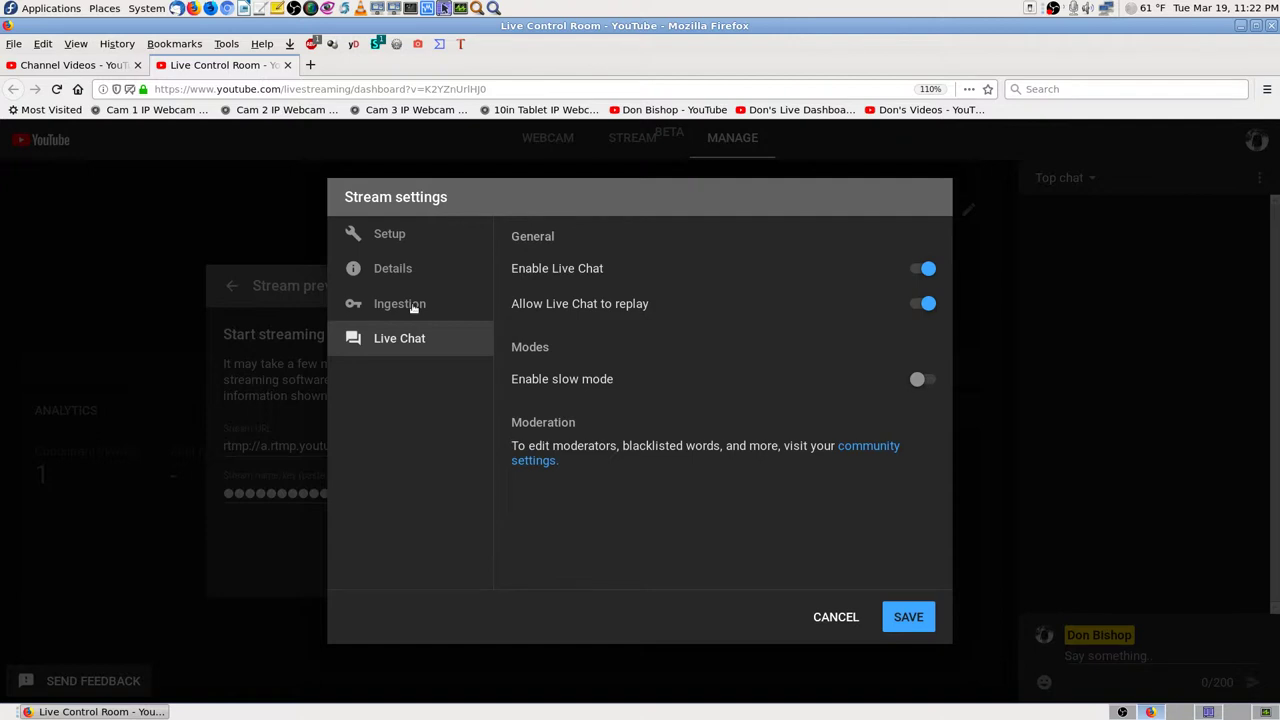
pyautogui.click(413, 306)
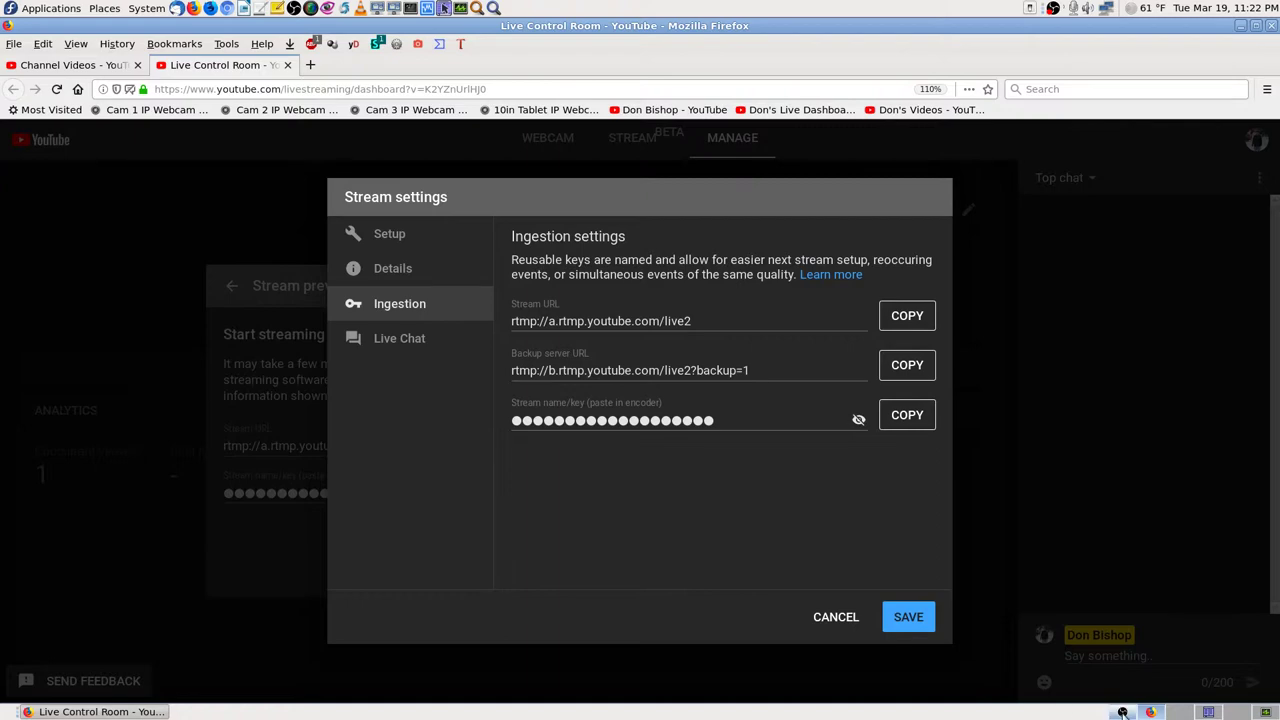
pyautogui.click(1180, 712)
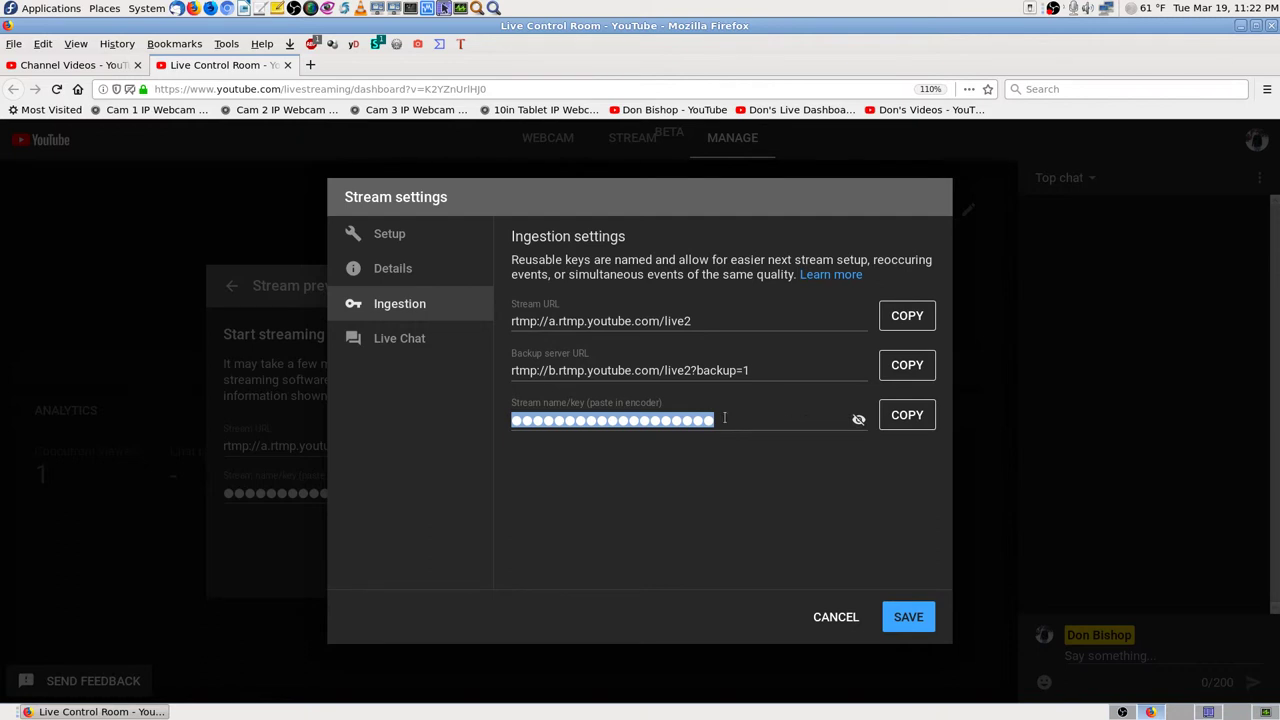
pyautogui.click(751, 420)
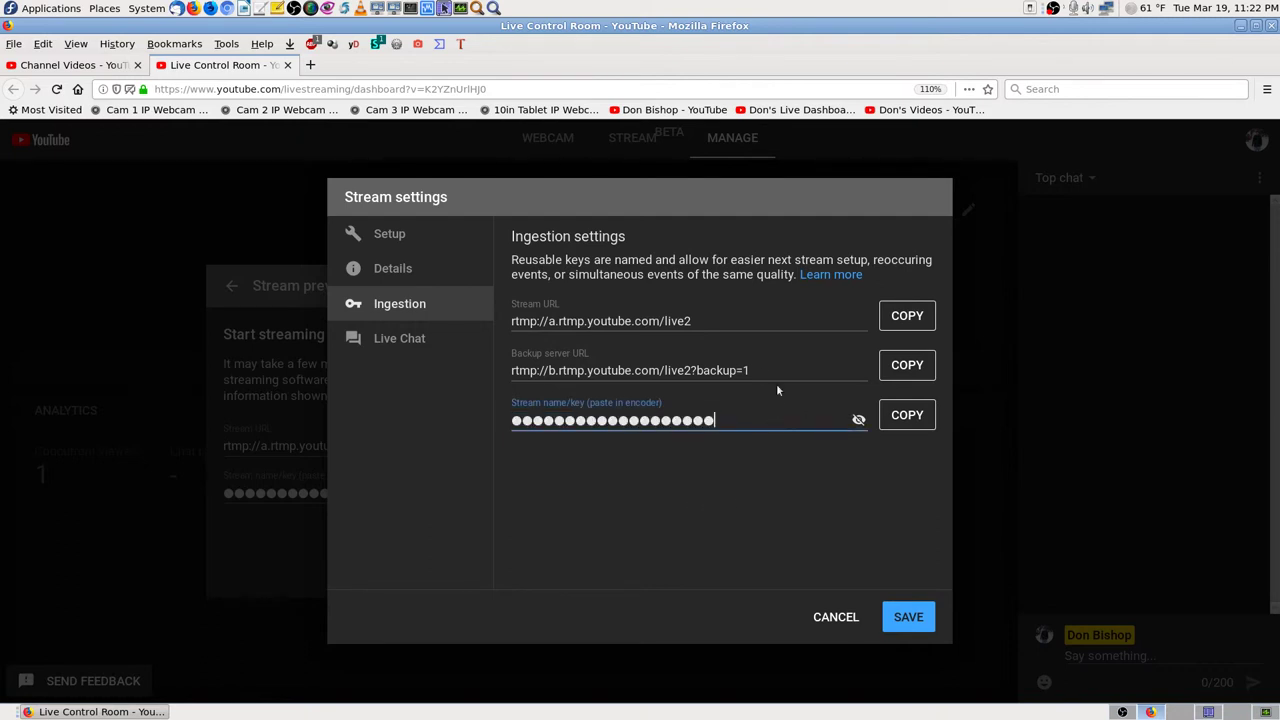
pyautogui.click(768, 368)
pyautogui.click(543, 322)
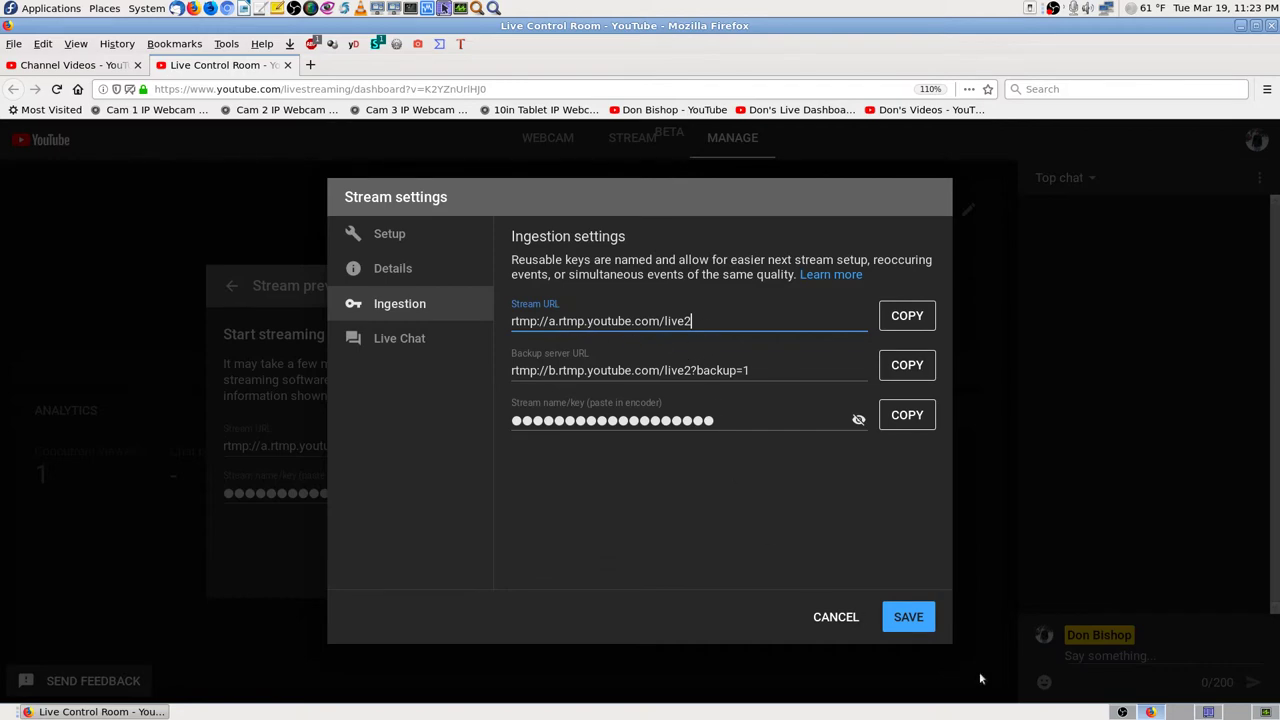
pyautogui.click(1181, 712)
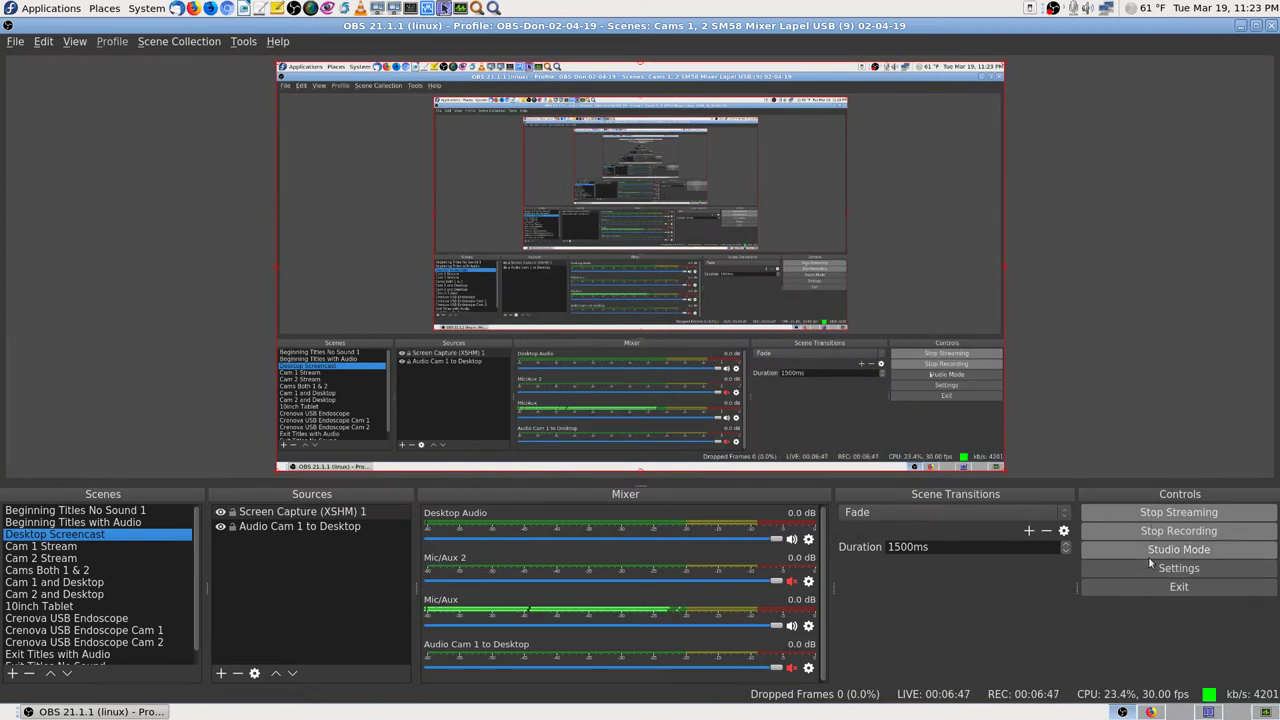
# Show OBS's Stream settings page: YouTube service, primary ingest server, hidden key.
pyautogui.click(1139, 568)
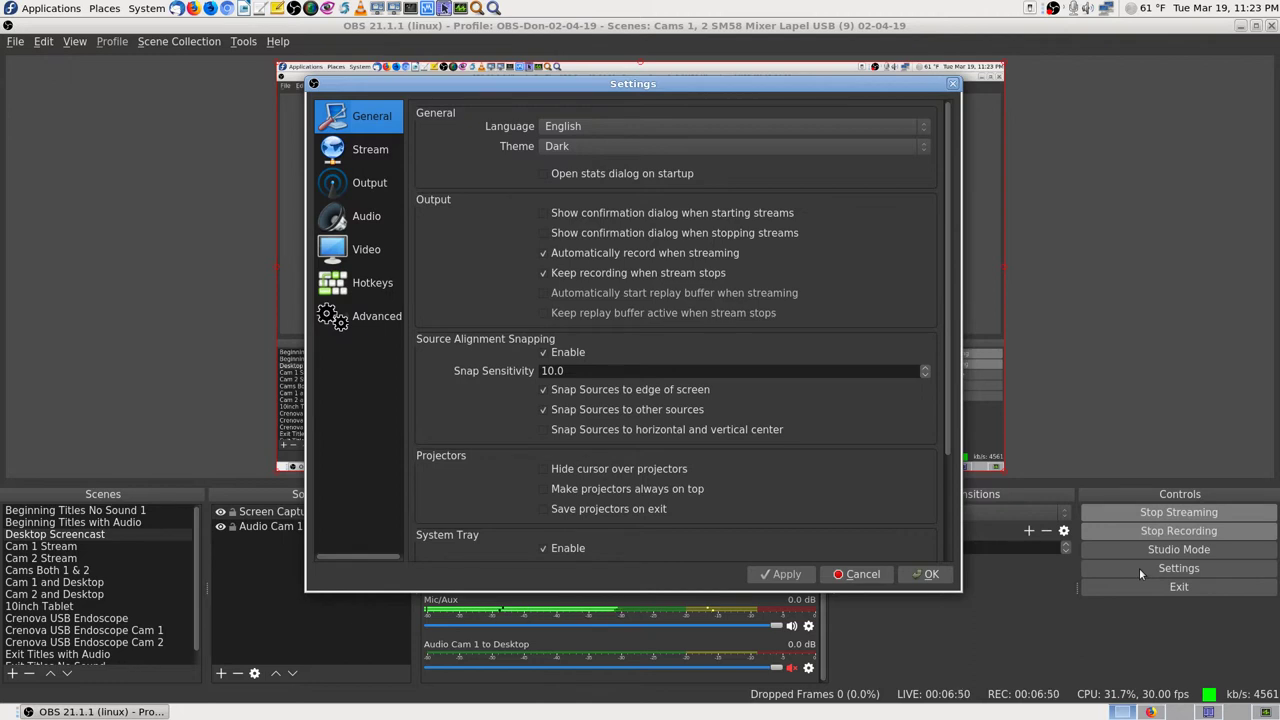
pyautogui.moveTo(806, 83); pyautogui.dragTo(798, 40)
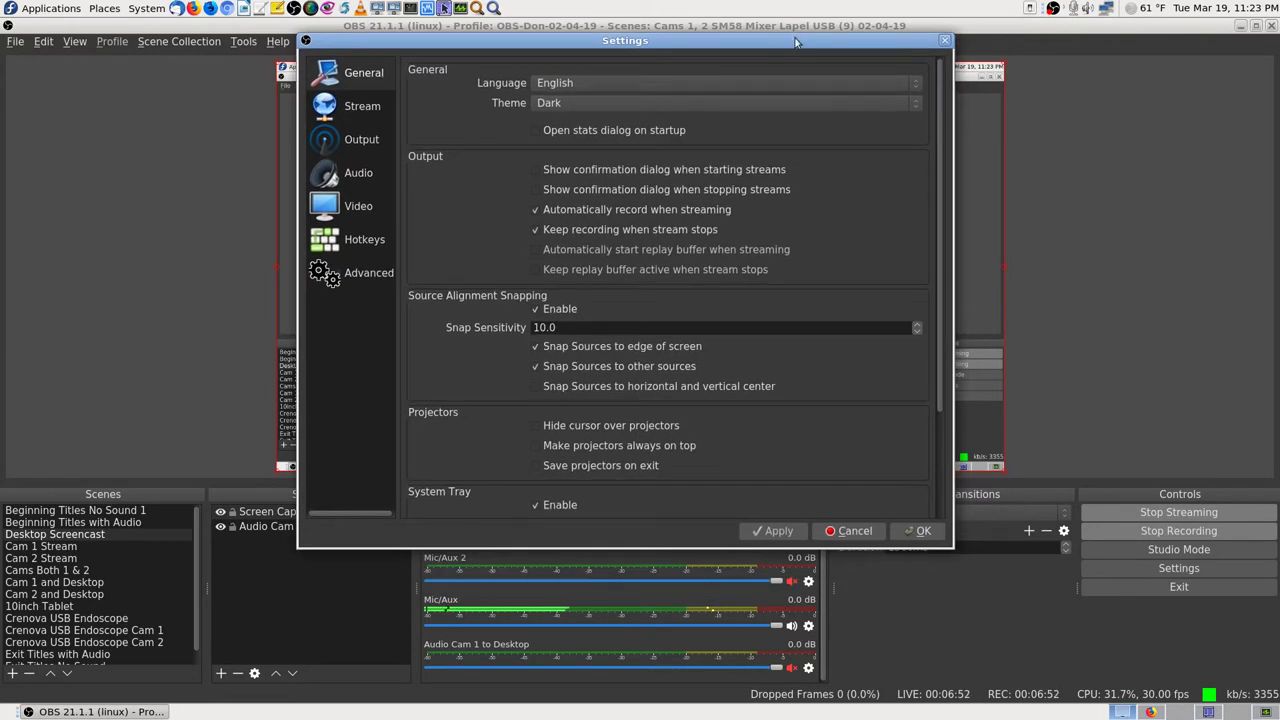
pyautogui.click(361, 108)
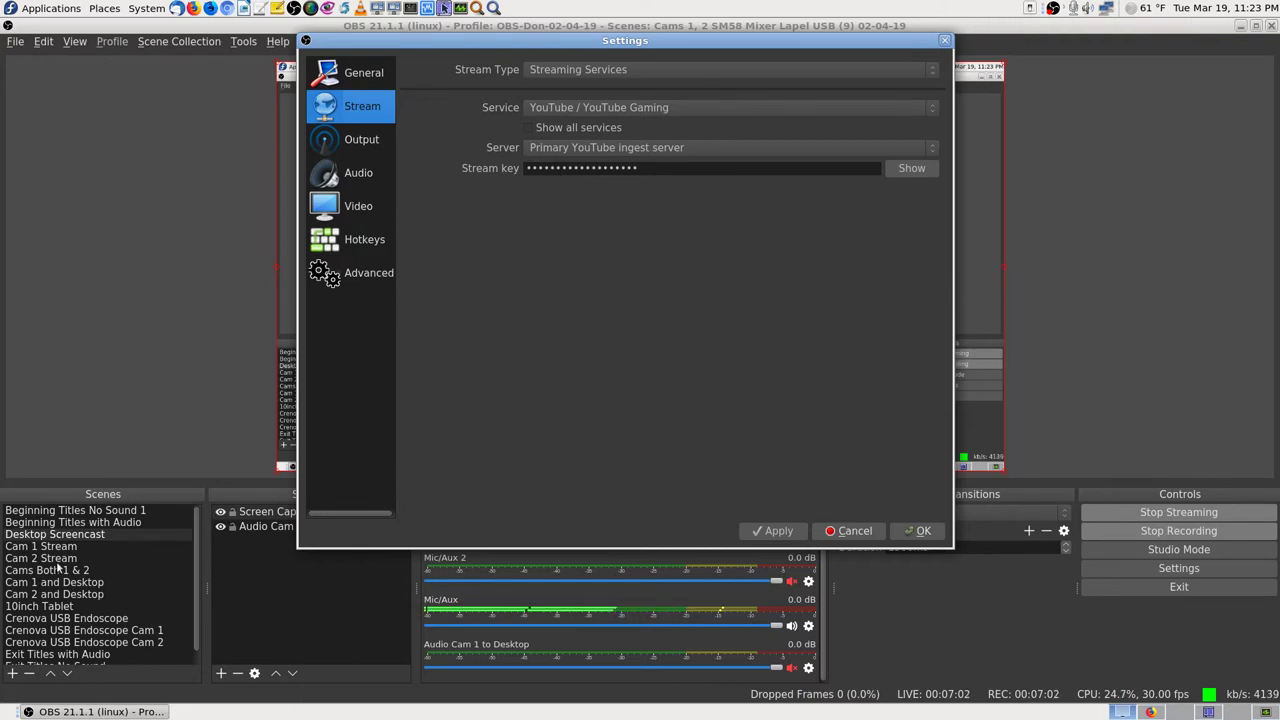
# Cancel the OBS Settings dialog without saving any changes.
pyautogui.click(852, 531)
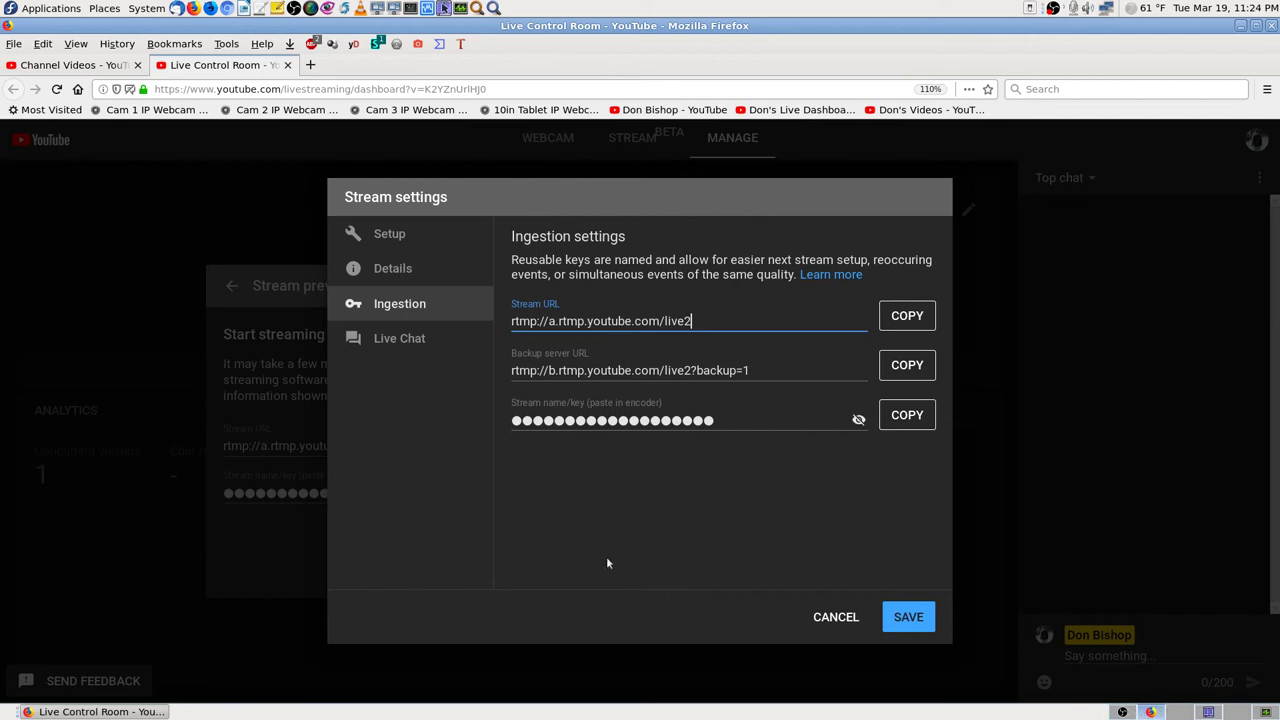
# Bring the OBS main window back, still streaming and recording at about 7:46.
pyautogui.click(1124, 712)
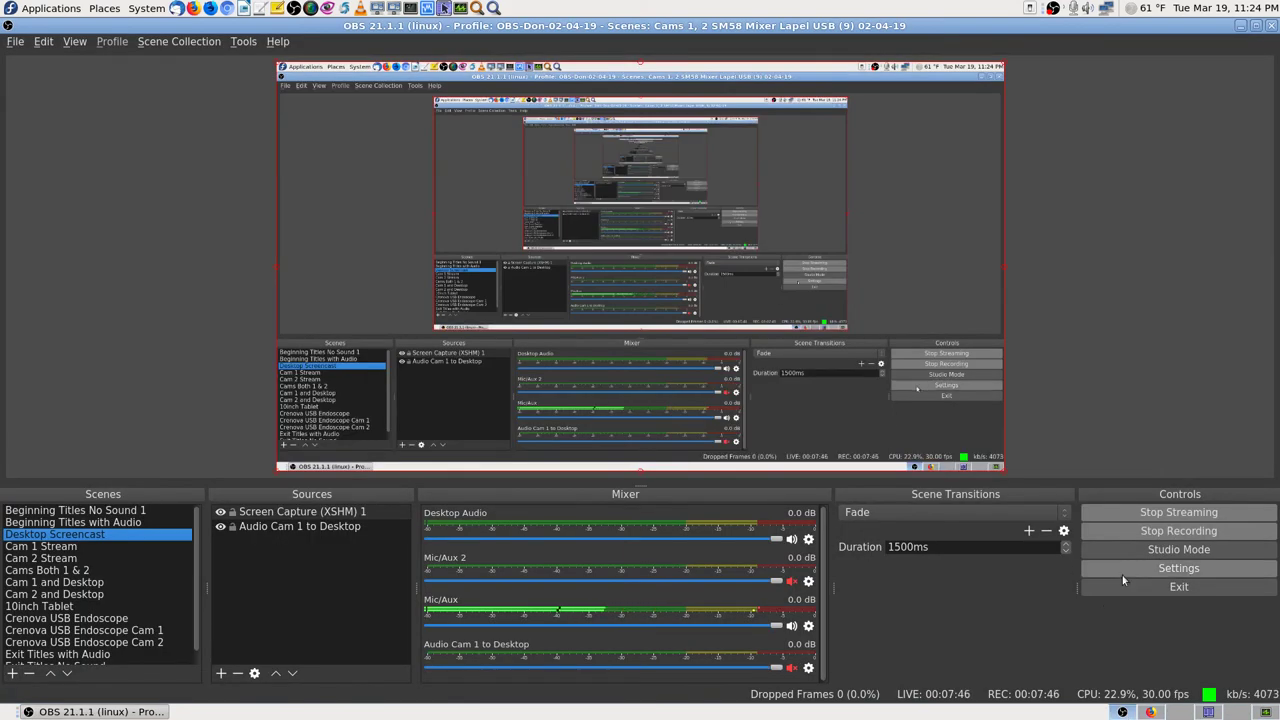